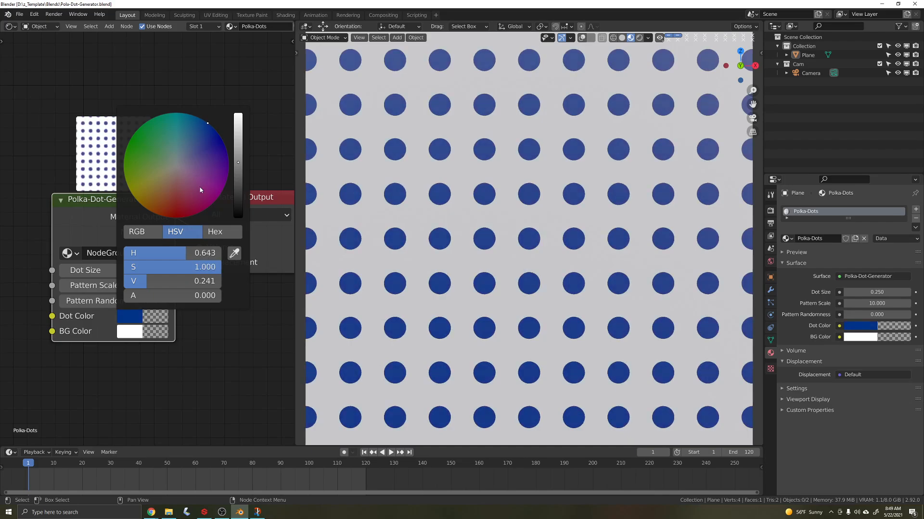
Recolor the polka-dot generator's BG Color to a muted olive green with H 0.222, S 0.525 and V 0.327
left_click(129, 331)
mouse_move(159, 203)
left_mouse_down()
mouse_move(129, 206)
mouse_move(145, 198)
left_mouse_up()
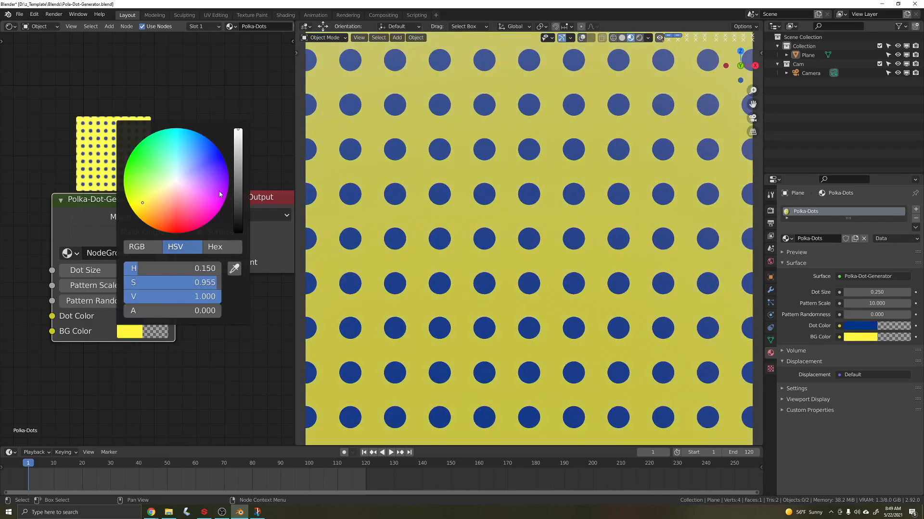
left_click_drag(239, 172, 239, 170)
left_click_drag(150, 192, 162, 187)
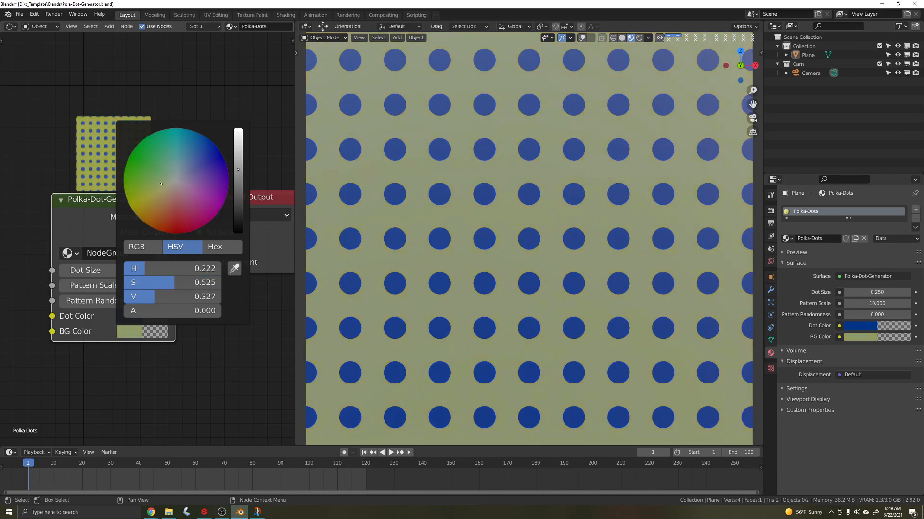
left_click_drag(114, 271, 139, 301)
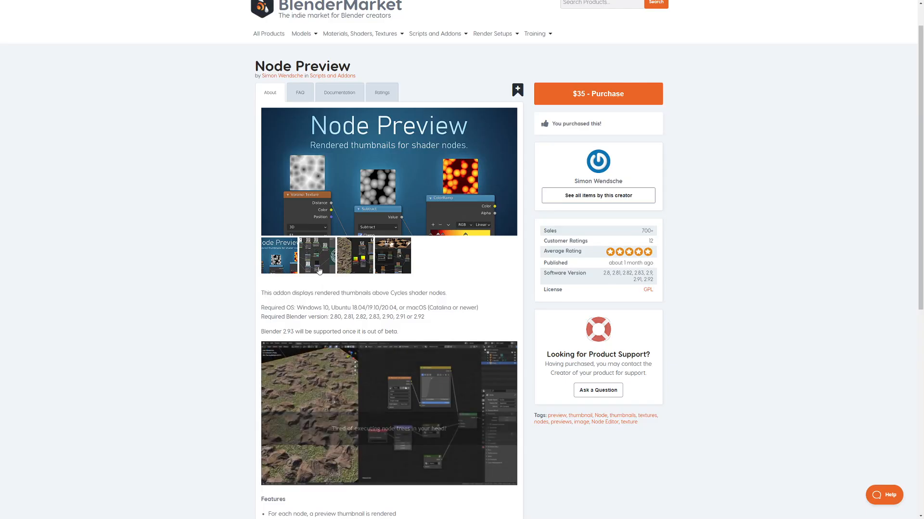
Look through the gallery images on the Node Preview add-on's BlenderMarket page
left_click(320, 271)
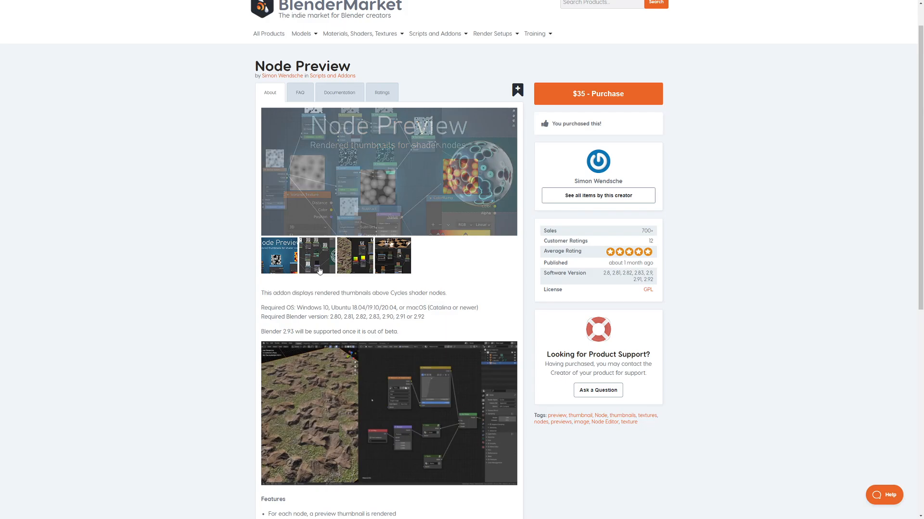
left_click(356, 272)
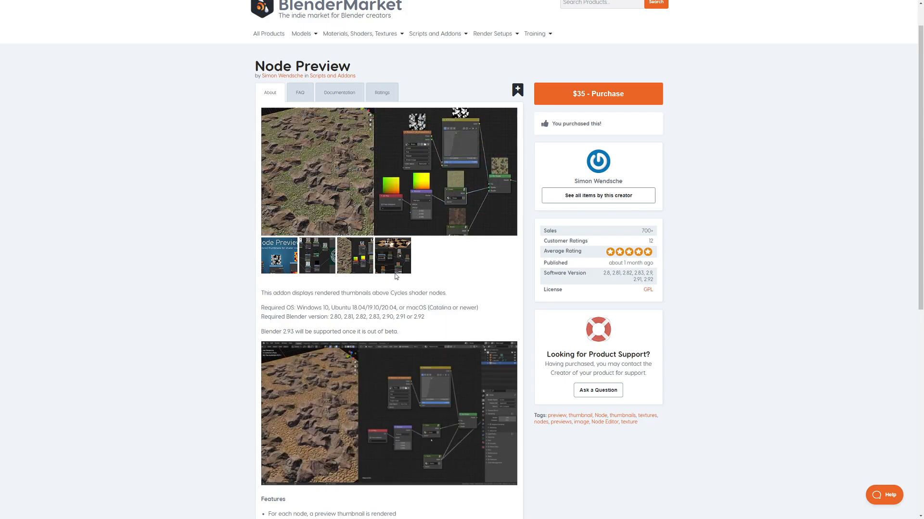
left_click(395, 271)
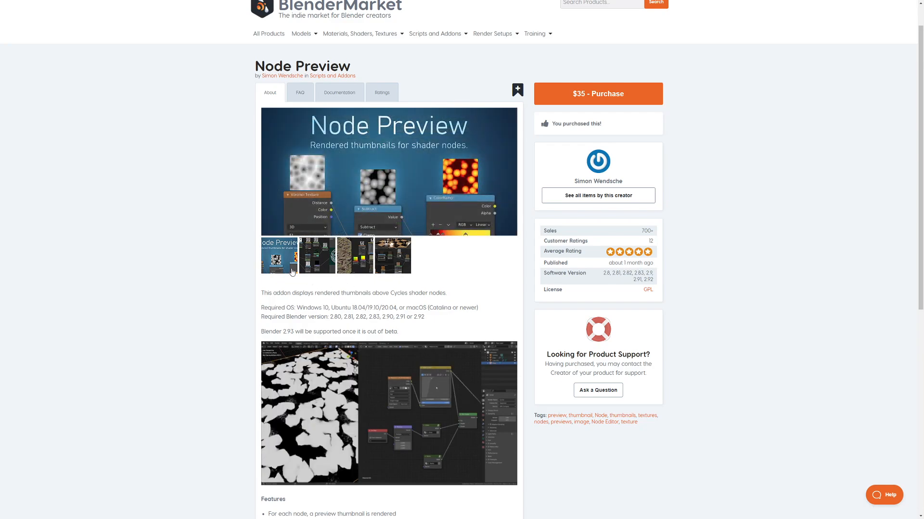
left_click(319, 268)
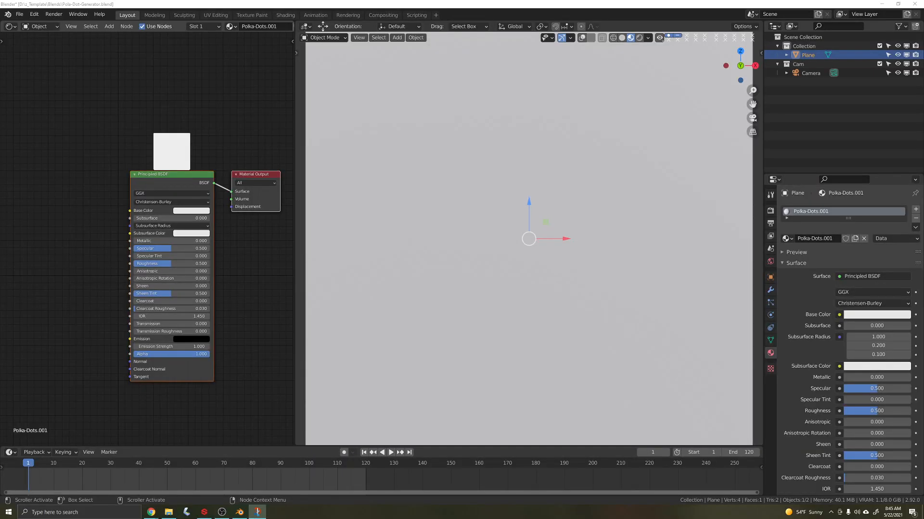
In Blender, add a Voronoi Texture node to the Polka-Dots.001 material, in the empty area before the Principled BSDF
scroll(456, 274, "down", 5)
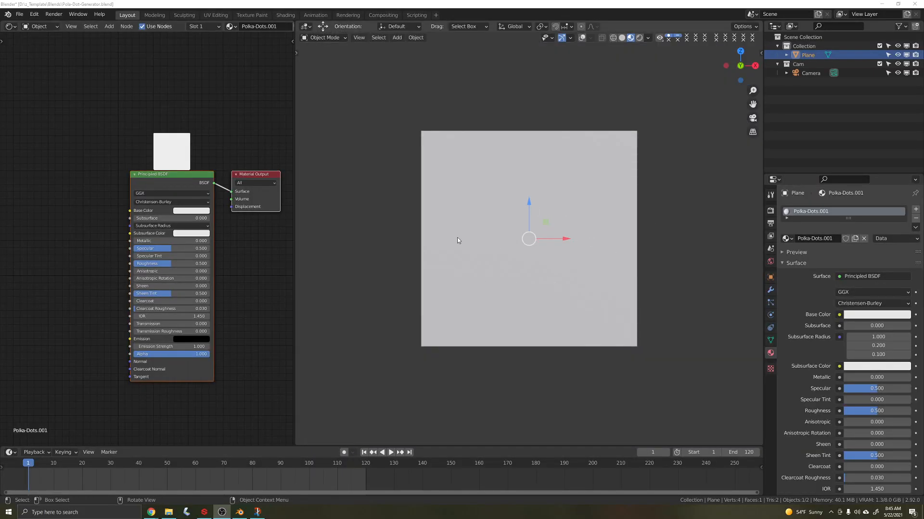
scroll(501, 310, "up", 5)
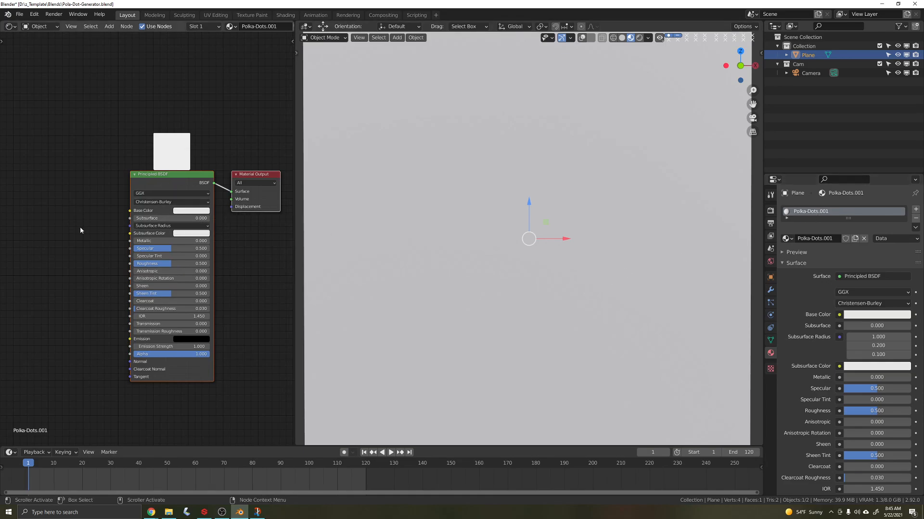
middle_click_drag(55, 225, 149, 221)
scroll(131, 226, "down", 2)
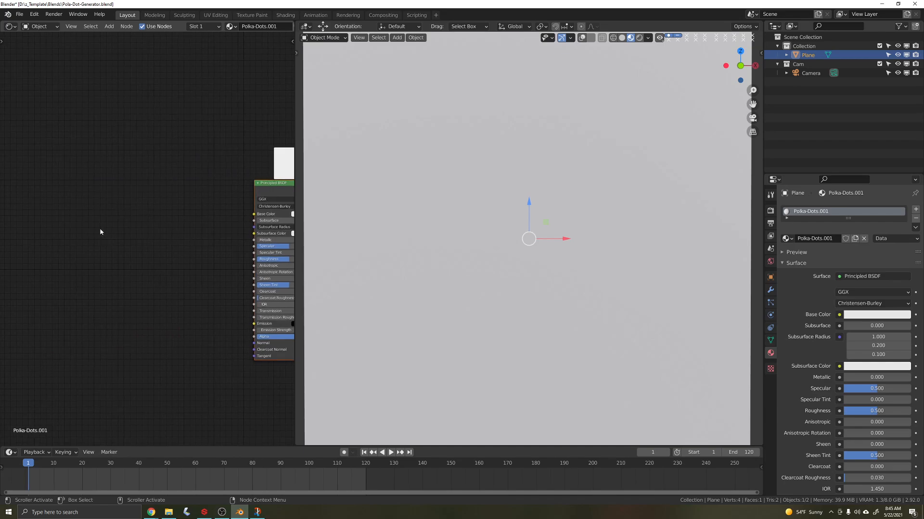
key("shift+a")
left_click(109, 211)
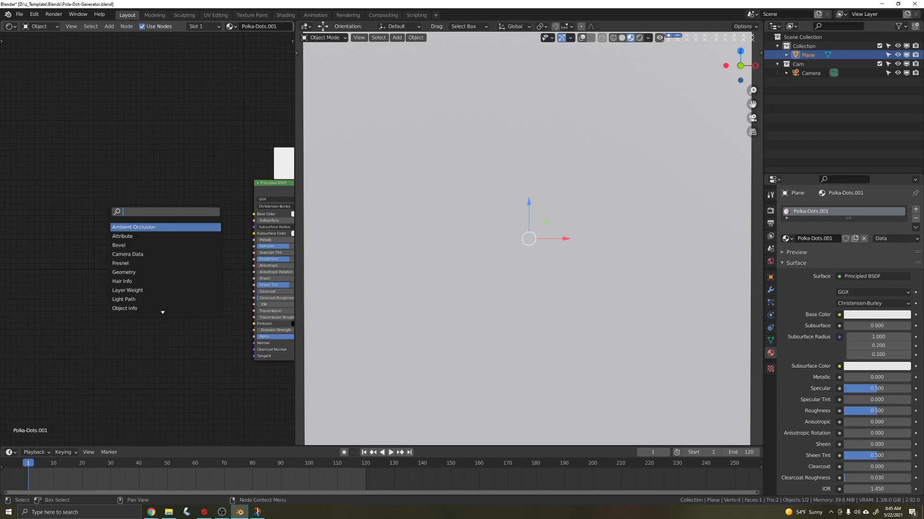
type("voro")
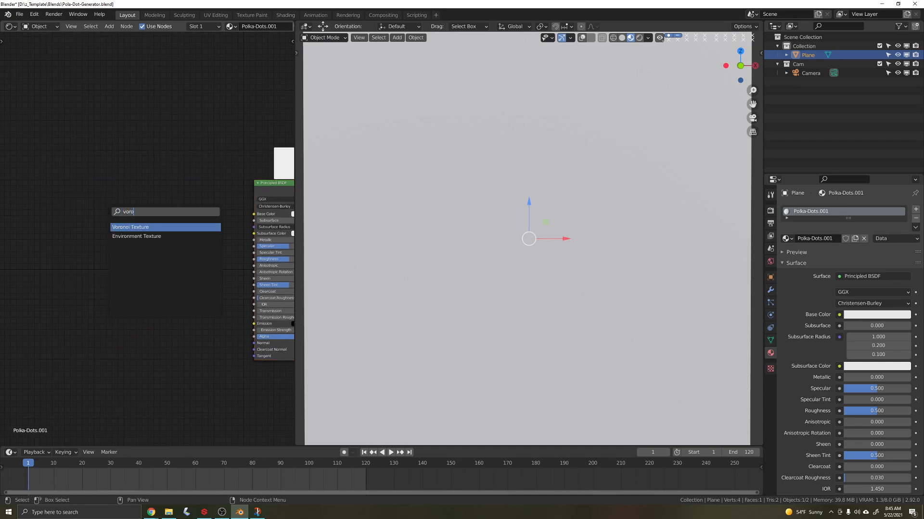
key("Return")
left_click(108, 211)
Add Texture Coordinate and Mapping nodes to the Voronoi Texture and feed the UV output into the Mapping vector
middle_click_drag(237, 224, 215, 224)
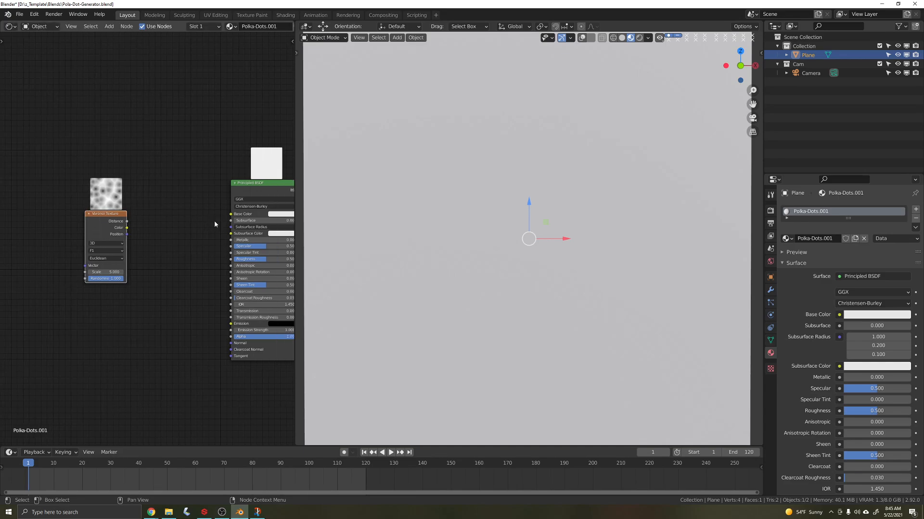
middle_click_drag(110, 220, 119, 251)
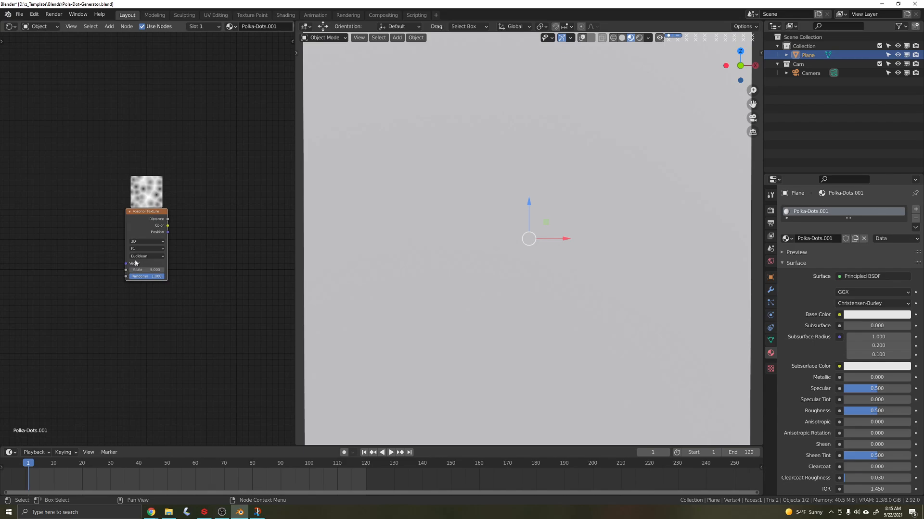
key("ctrl+t")
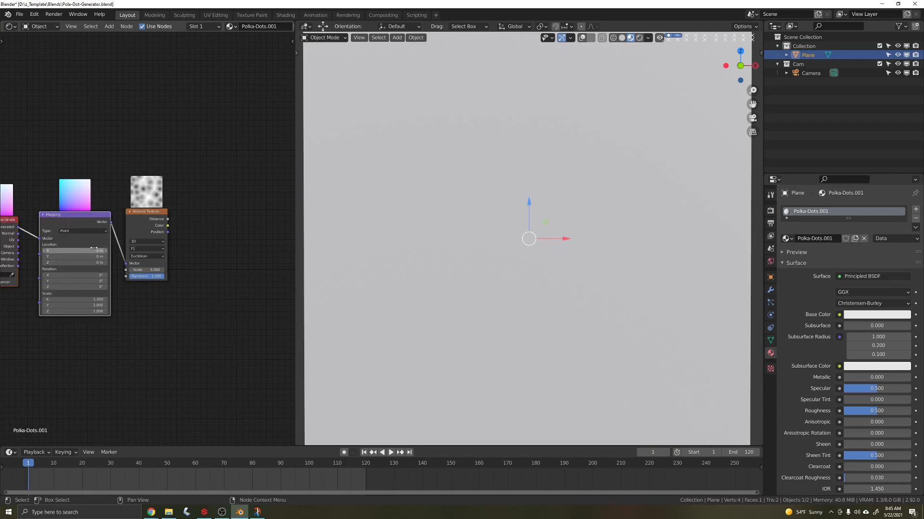
middle_click_drag(80, 255, 123, 256)
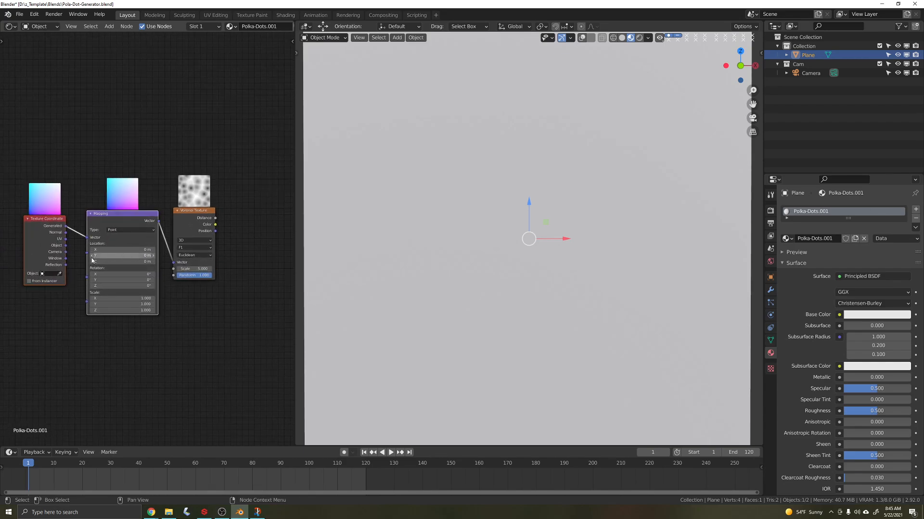
scroll(69, 253, "up", 1)
left_click_drag(60, 240, 84, 239)
Add a ColorRamp node beside the Voronoi Texture and connect the texture's Distance output to the ramp's Fac input
middle_click_drag(189, 259, 102, 280)
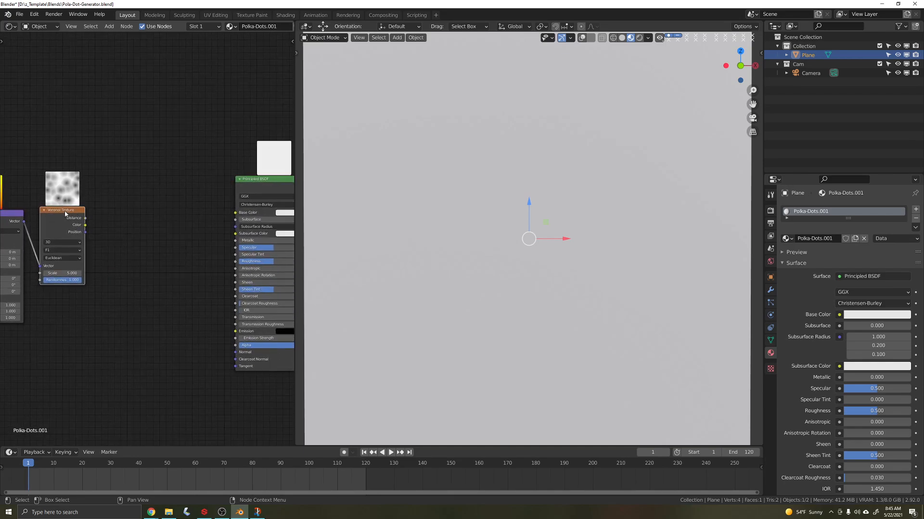
key("shift+a")
left_click(129, 223)
type("colo")
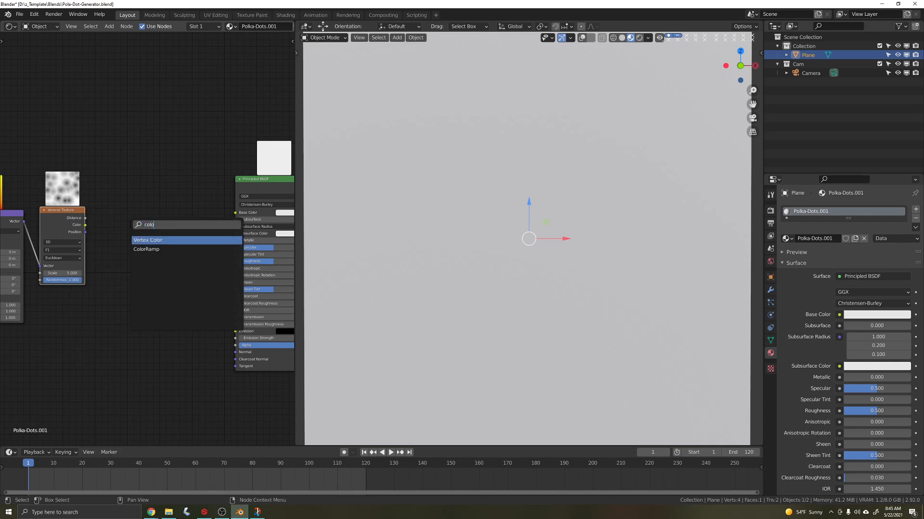
left_click(147, 249)
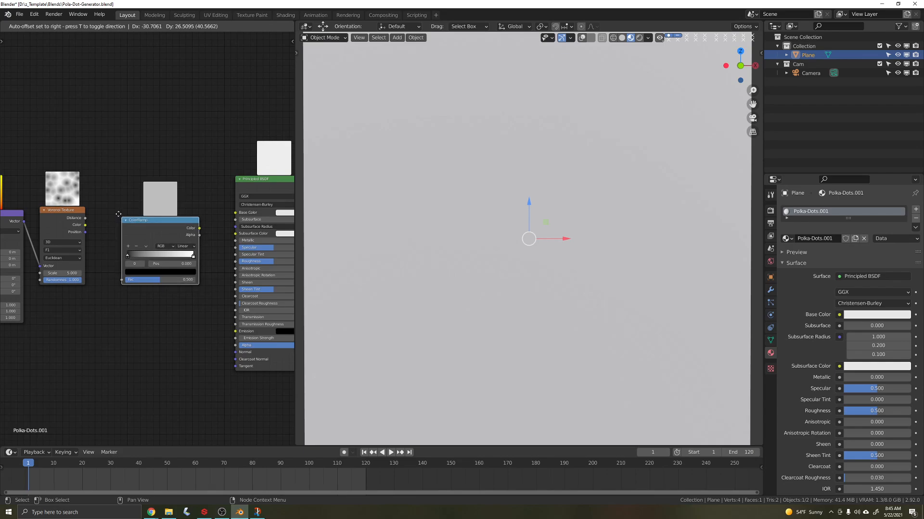
left_click(106, 206)
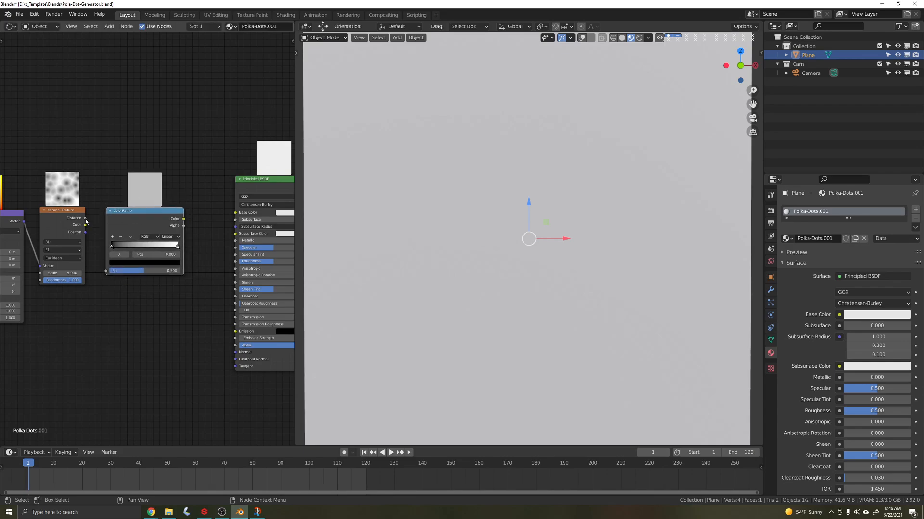
left_click_drag(85, 219, 99, 242)
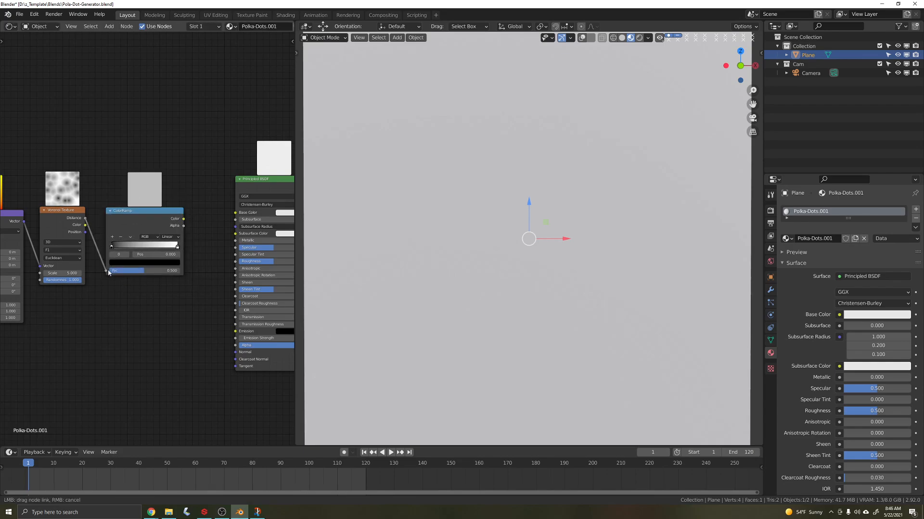
left_click_drag(109, 273, 107, 271)
Set the ColorRamp interpolation to Constant and move its white stop to about 0.254
scroll(146, 239, "up", 2)
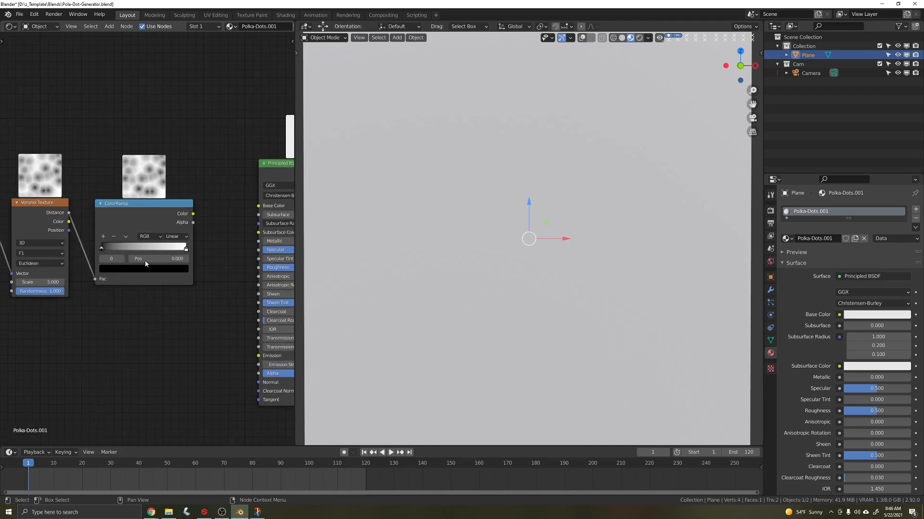
left_click(180, 239)
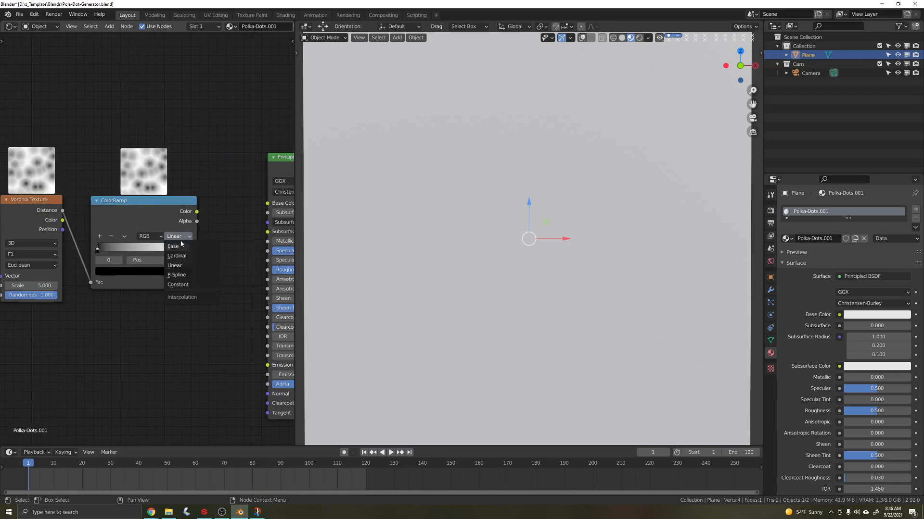
left_click(184, 283)
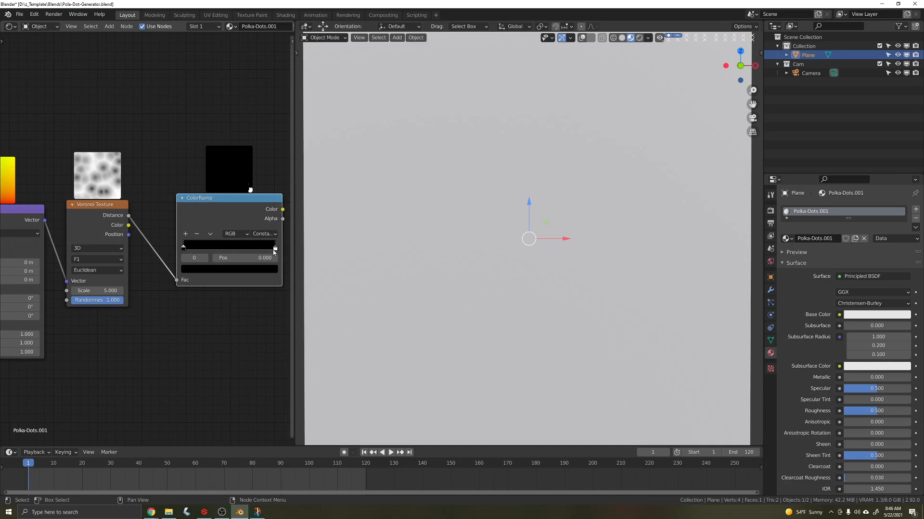
left_click(275, 248)
left_click_drag(272, 250, 206, 253)
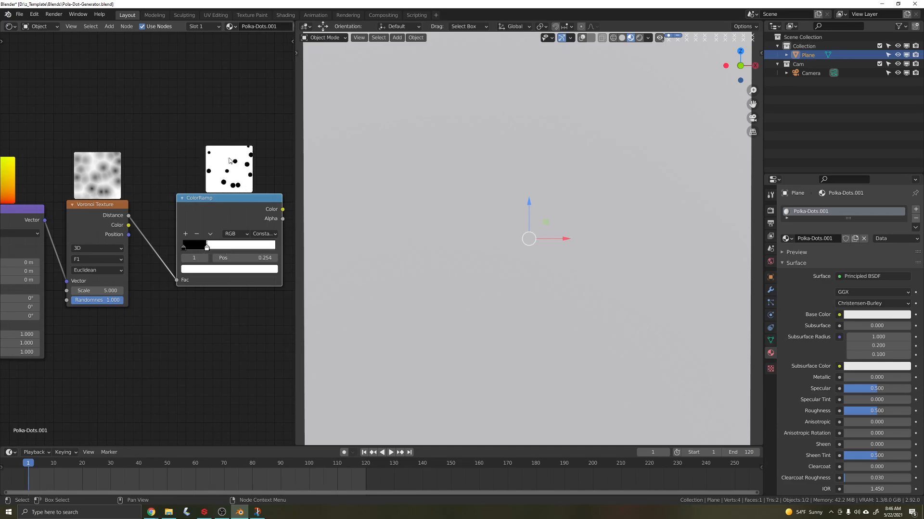
Connect the ColorRamp's Color output to the Principled BSDF's Base Color
middle_click_drag(217, 232, 154, 231)
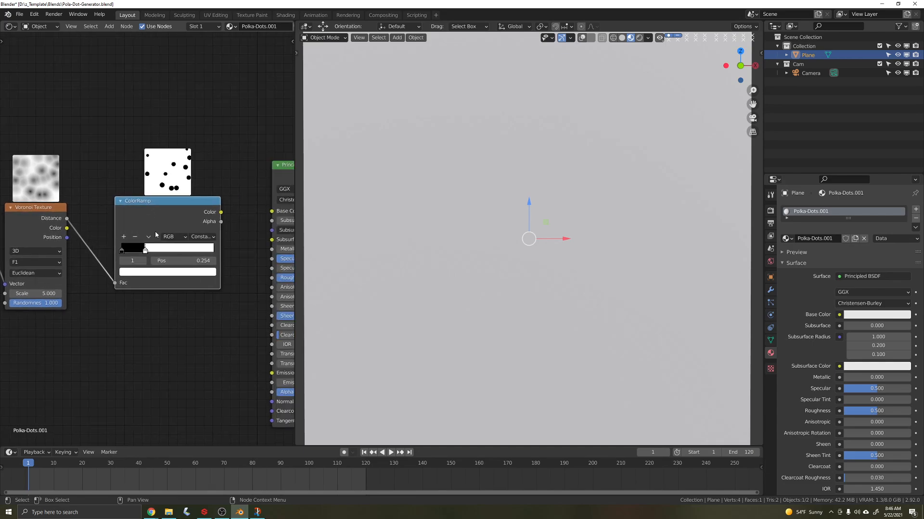
mouse_move(215, 238)
middle_mouse_down()
mouse_move(176, 237)
mouse_move(200, 231)
middle_mouse_up()
left_click_drag(206, 204, 256, 203)
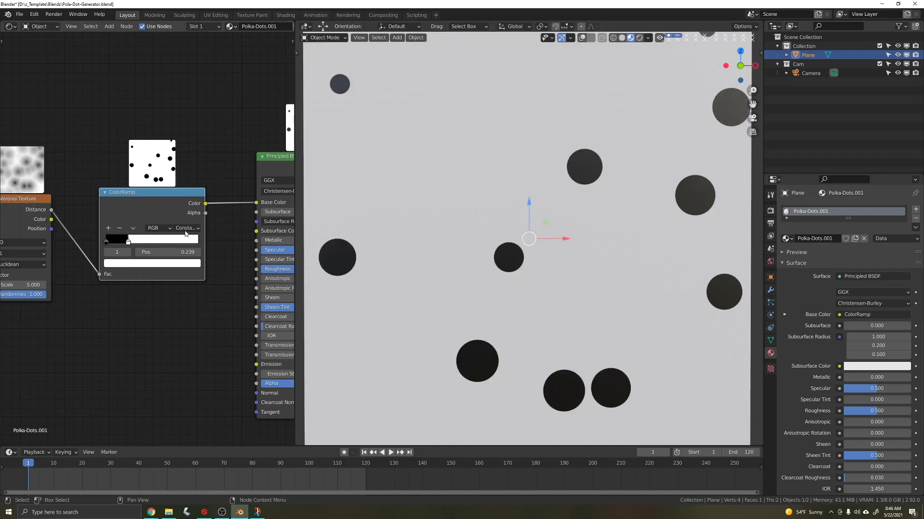
Set the Voronoi Texture's Randomness to 0 to align the dots in a regular grid
scroll(186, 233, "down", 2)
middle_click_drag(223, 227, 190, 232)
middle_click_drag(39, 275, 130, 267)
middle_click_drag(91, 294, 98, 292)
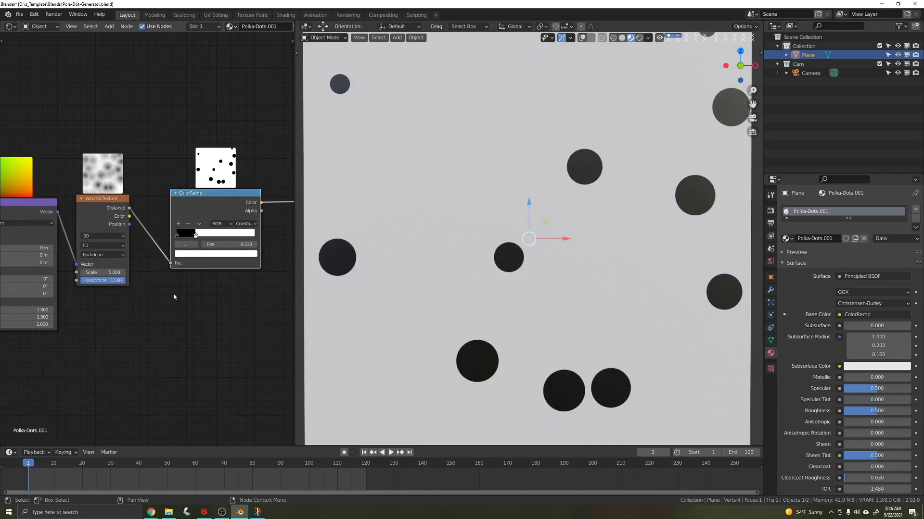
scroll(164, 245, "up", 2)
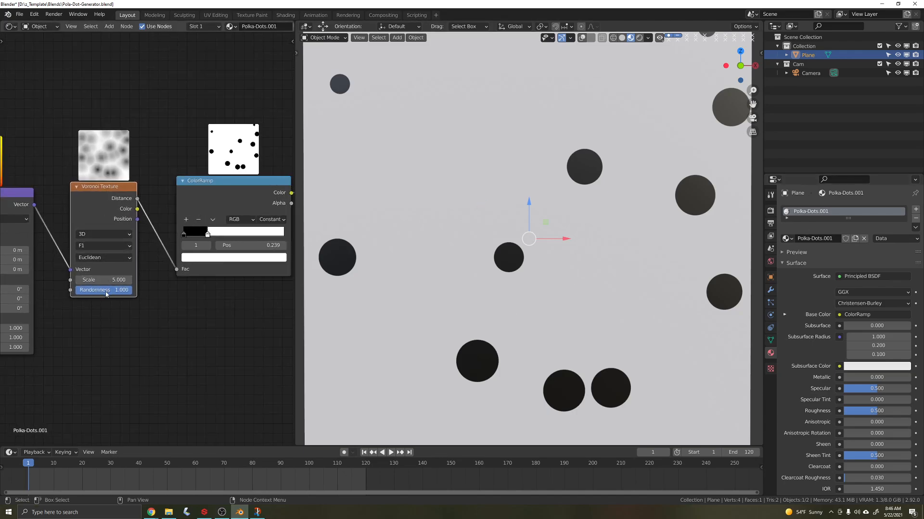
left_click_drag(126, 294, 91, 294)
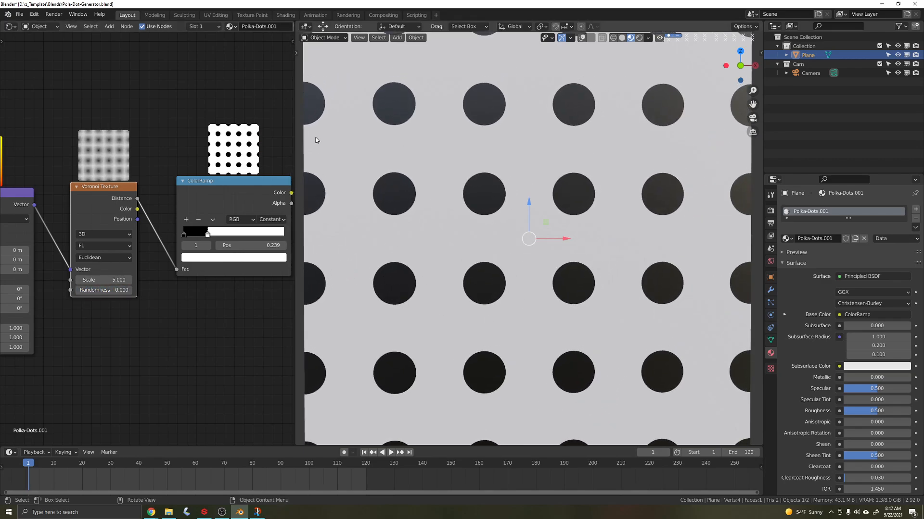
left_click_drag(97, 290, 77, 290)
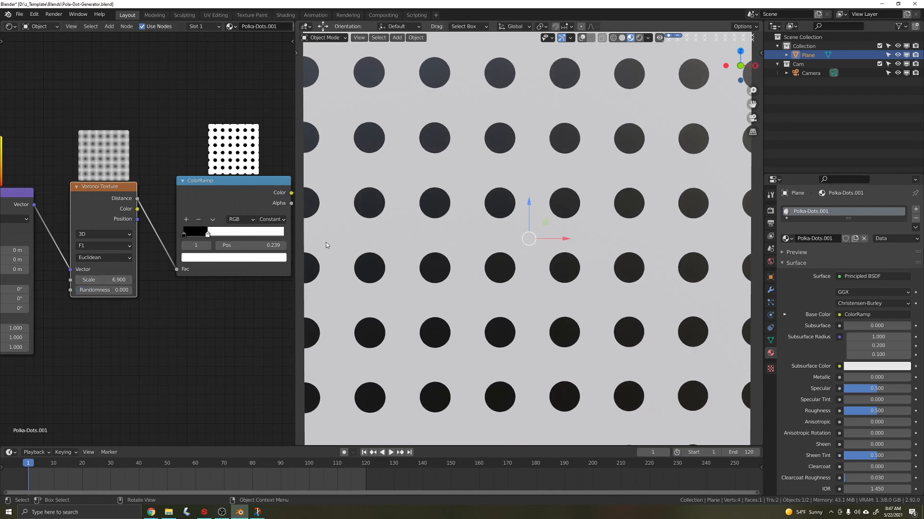
Enlarge the dots by moving the ColorRamp's white stop to 0.355, and set the Voronoi Texture's Scale to 50
mouse_move(206, 236)
left_mouse_down()
mouse_move(215, 240)
mouse_move(195, 239)
mouse_move(220, 243)
left_mouse_up()
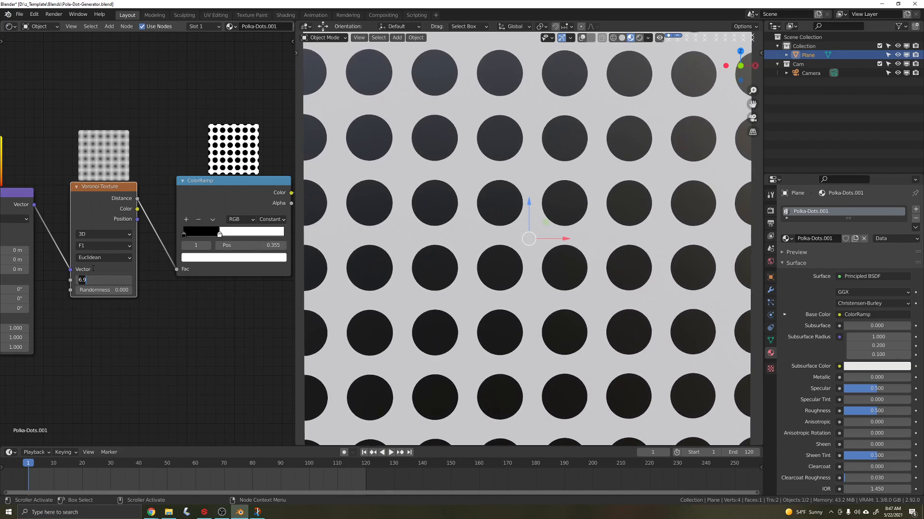
type("50")
key("Return")
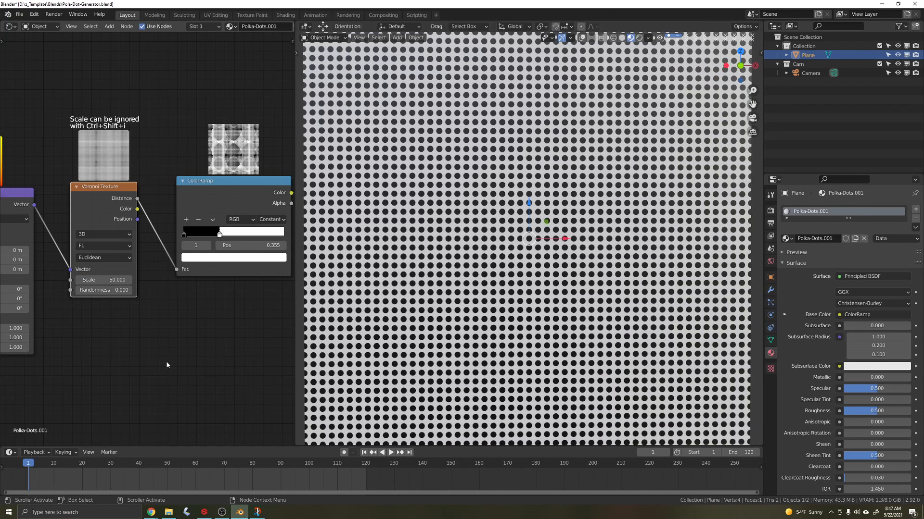
Move the Principled BSDF and Material Output nodes away from the ColorRamp to make room between them
scroll(166, 361, "down", 5)
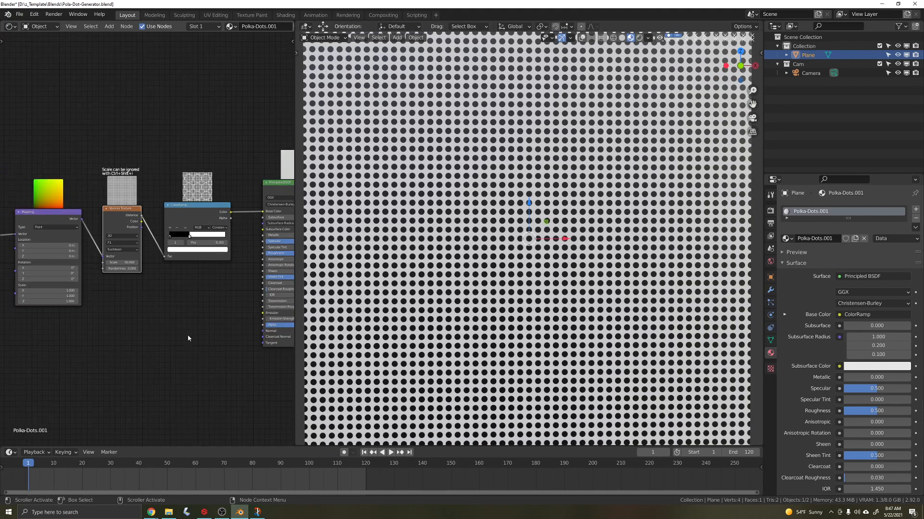
scroll(149, 319, "up", 1)
middle_click_drag(149, 318, 52, 340)
left_click_drag(97, 167, 183, 270)
left_click_drag(121, 226, 181, 226)
Add a MixRGB node in the space between the ColorRamp and the Principled BSDF
scroll(80, 316, "up", 2)
middle_click_drag(90, 314, 121, 310)
key("shift+a")
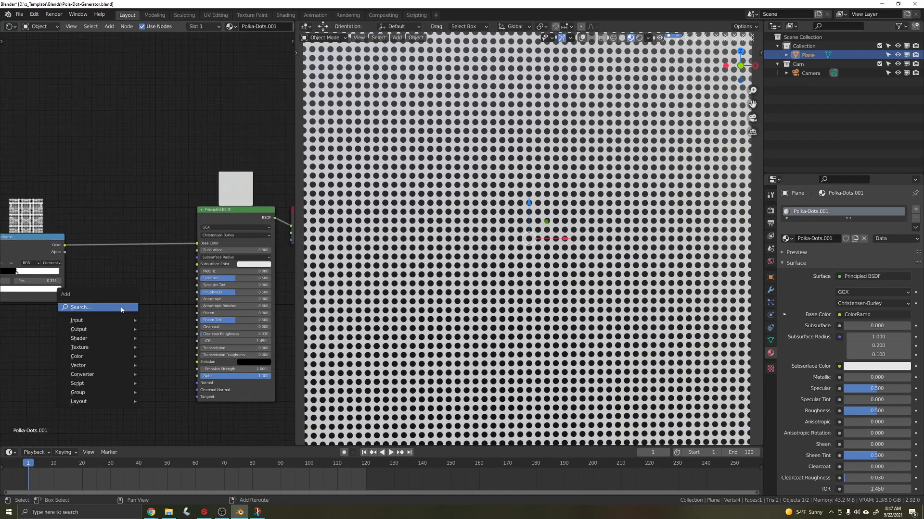
left_click(121, 308)
type("mix")
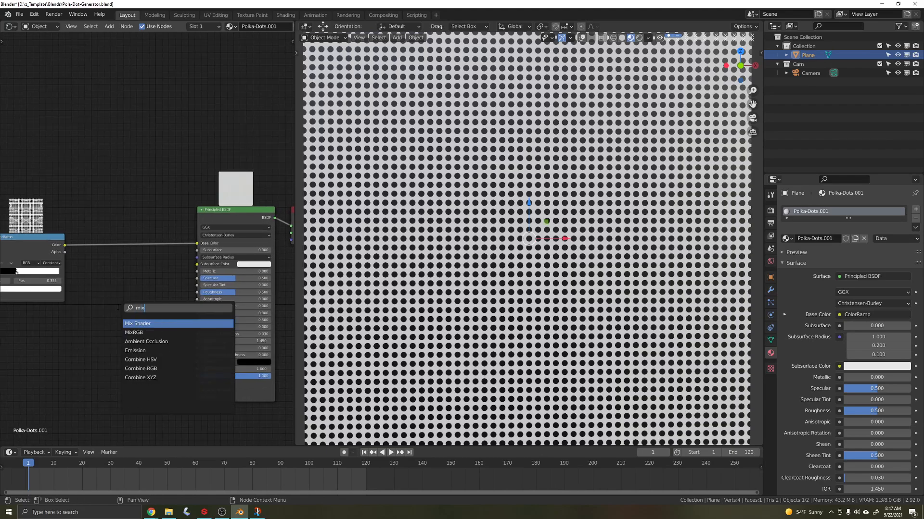
key("Return")
left_click(118, 307)
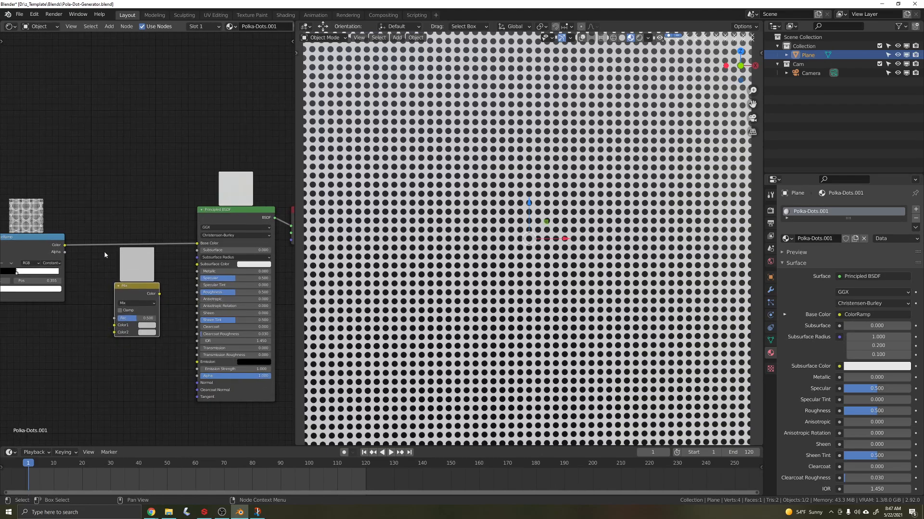
Connect the Mix node's Color output to the Principled BSDF's Base Color, and the ColorRamp's Color output to the Mix node's Fac
scroll(207, 320, "up", 2)
left_click_drag(189, 312, 239, 244)
left_click_drag(153, 302, 155, 237)
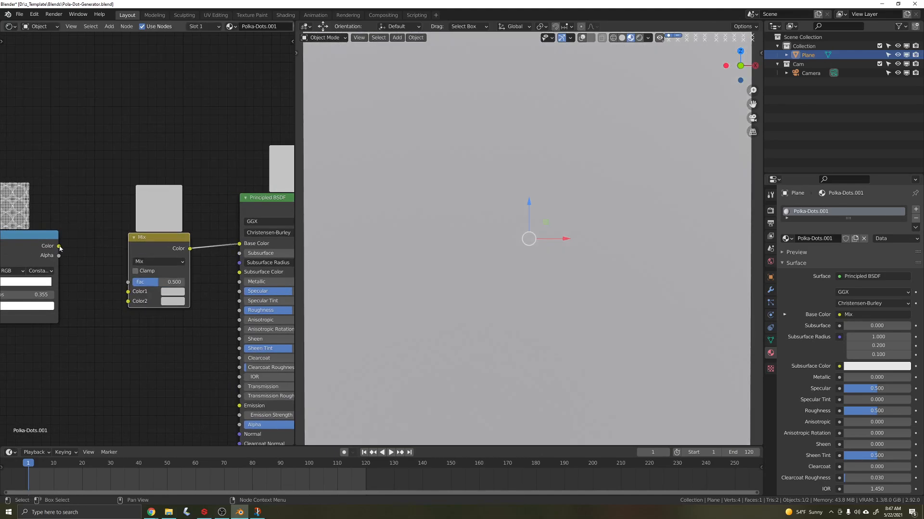
left_click_drag(59, 247, 127, 281)
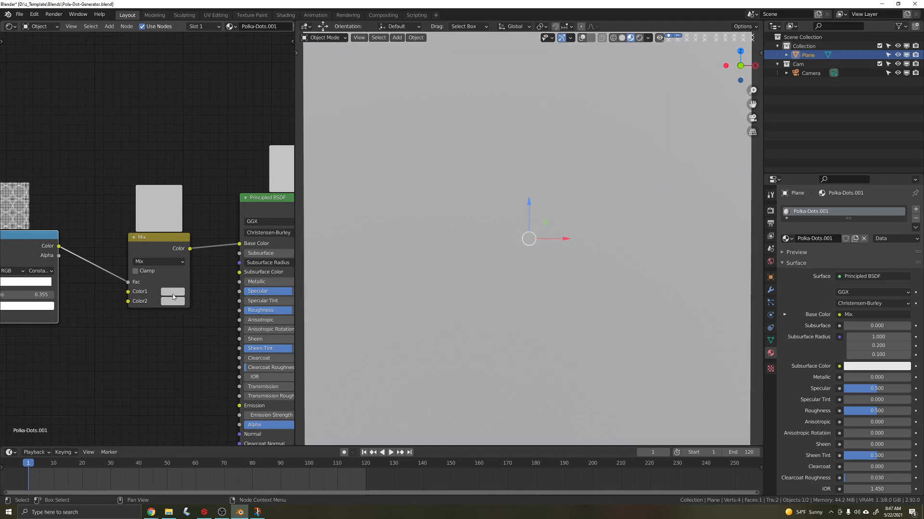
Set the Mix node's Color1 to red for the dots and Color2 to blue for the background
left_click(172, 292)
left_click_drag(197, 204, 210, 174)
left_click(173, 301)
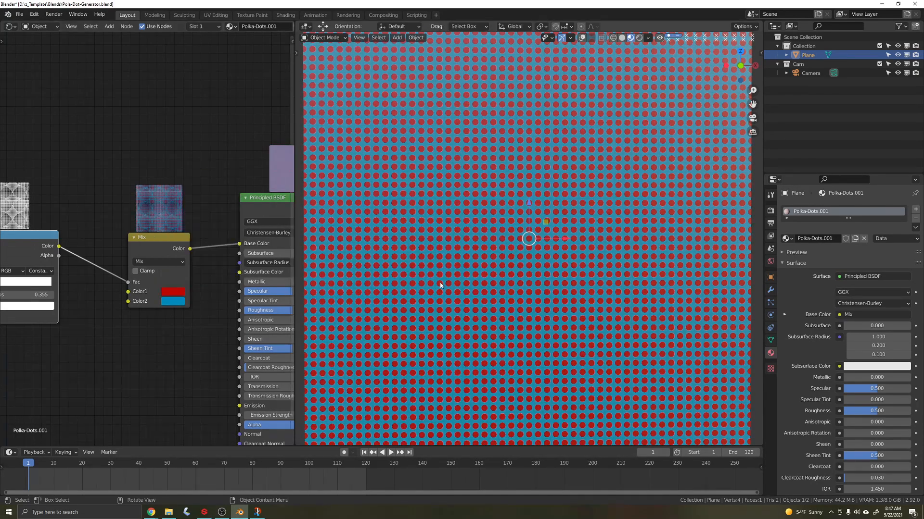
Combine all of the material's nodes into a single node group
middle_click_drag(95, 291, 90, 263)
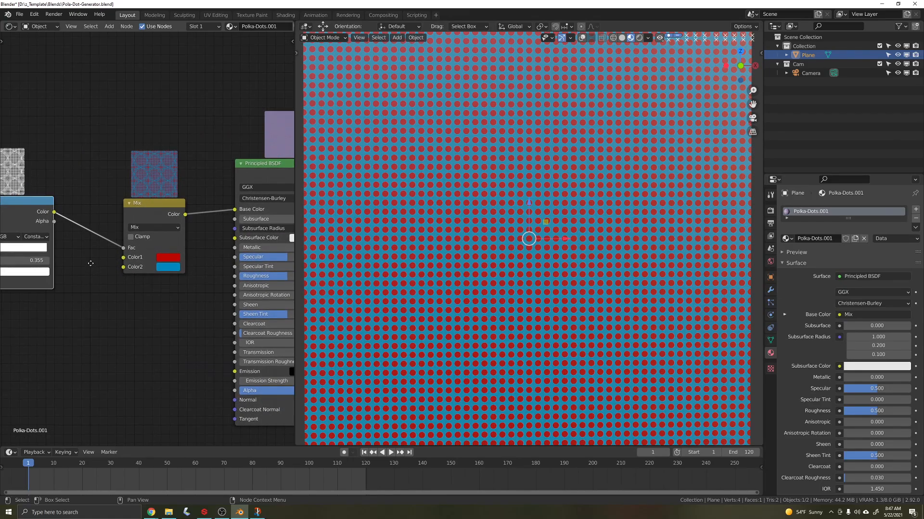
scroll(91, 264, "down", 5)
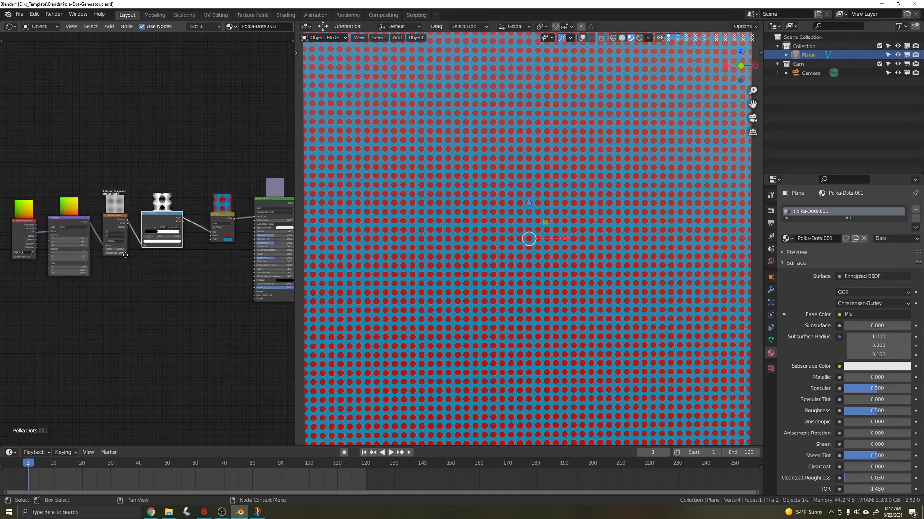
scroll(124, 256, "down", 2)
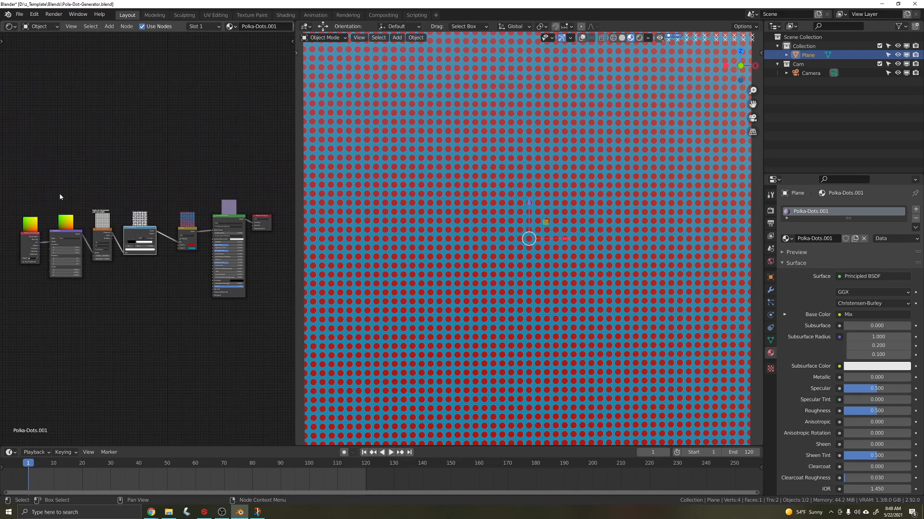
left_click_drag(26, 166, 262, 335)
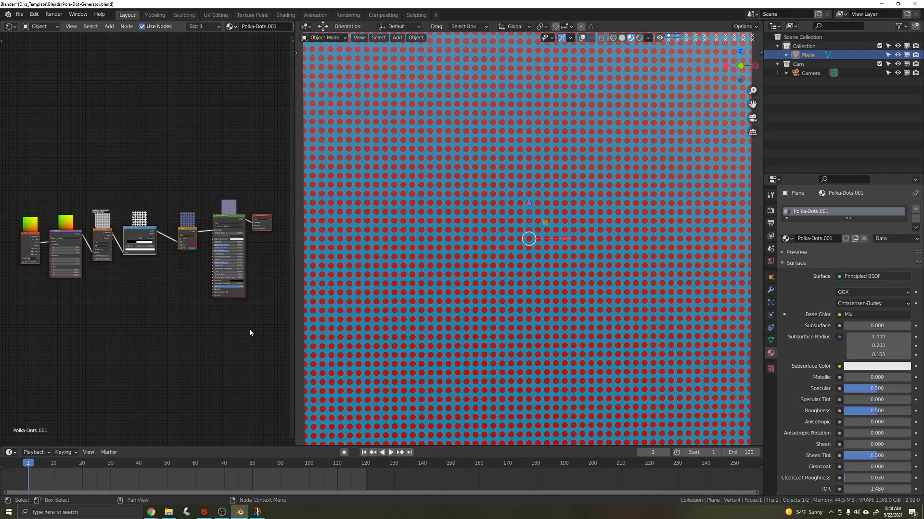
key("ctrl+g")
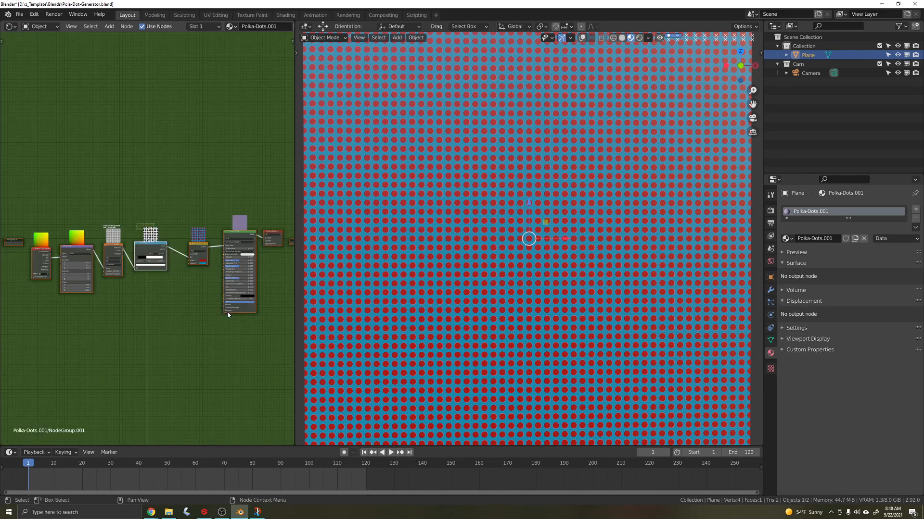
Move the Group Input node above the Mapping node, closer to the Voronoi Texture
scroll(68, 278, "up", 4)
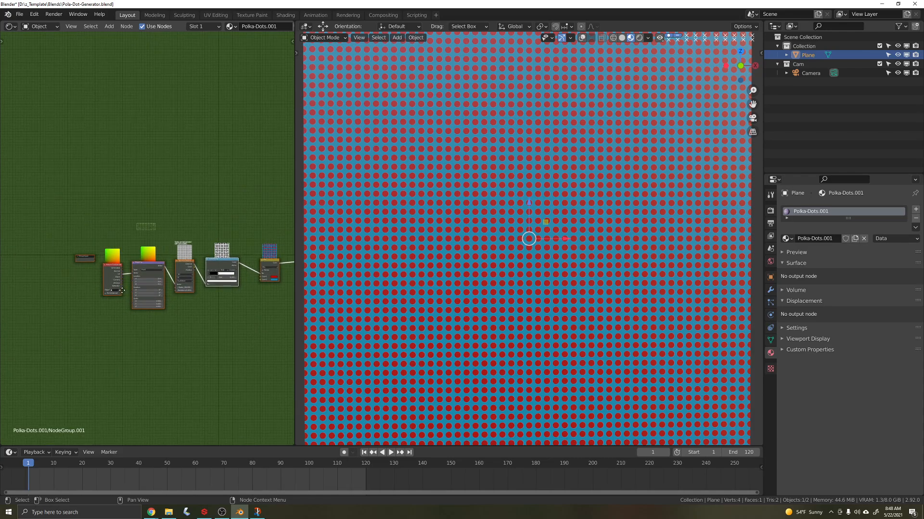
middle_click_drag(52, 294, 104, 269)
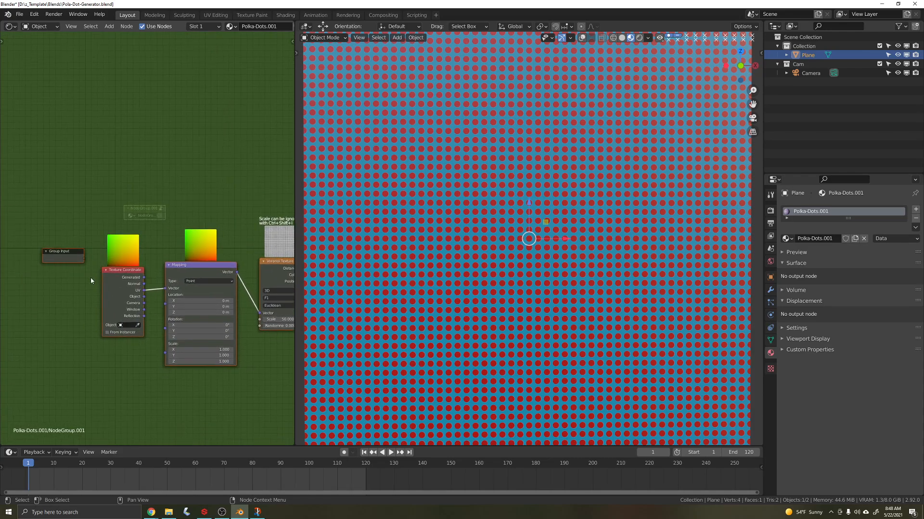
scroll(91, 278, "up", 1)
middle_click_drag(58, 251, 42, 234)
key("g")
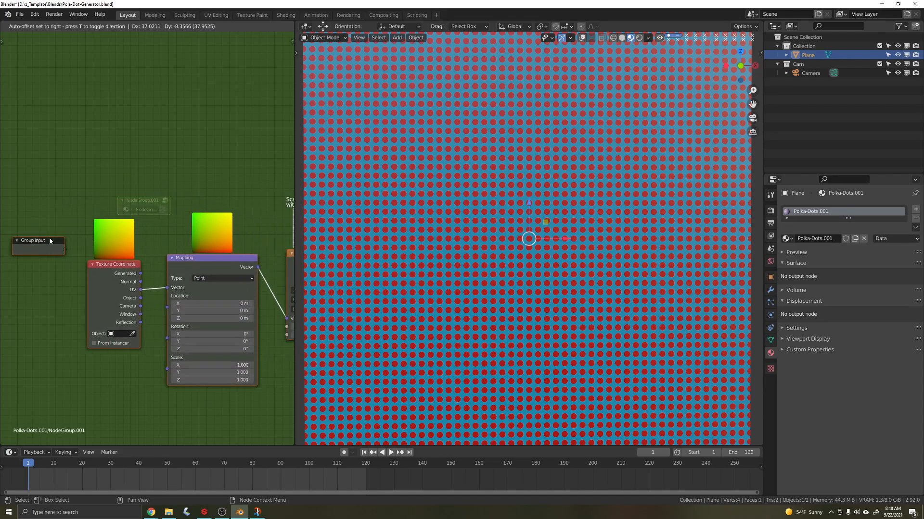
left_click(54, 236)
left_click(39, 241)
key("g")
left_click(183, 178)
Expose the Voronoi Texture's Scale and Randomness as group inputs by connecting both sockets to the Group Input node
middle_click_drag(229, 226, 73, 225)
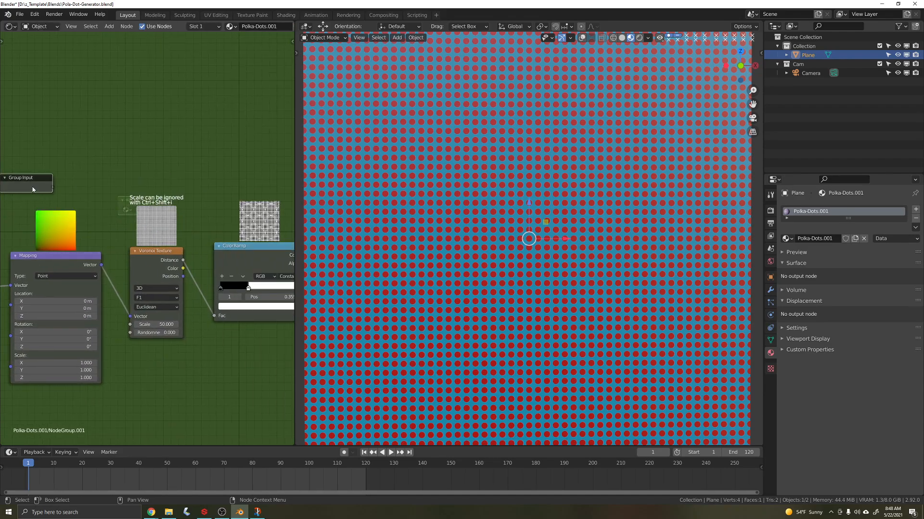
left_click_drag(28, 177, 60, 182)
left_click_drag(130, 325, 84, 192)
left_click_drag(130, 332, 85, 200)
Leave the node group and return to the material's main node tree
key("Tab")
middle_click_drag(165, 261, 143, 282)
mouse_move(126, 241)
left_mouse_down()
mouse_move(93, 241)
mouse_move(135, 241)
mouse_move(143, 253)
mouse_move(116, 248)
left_mouse_up()
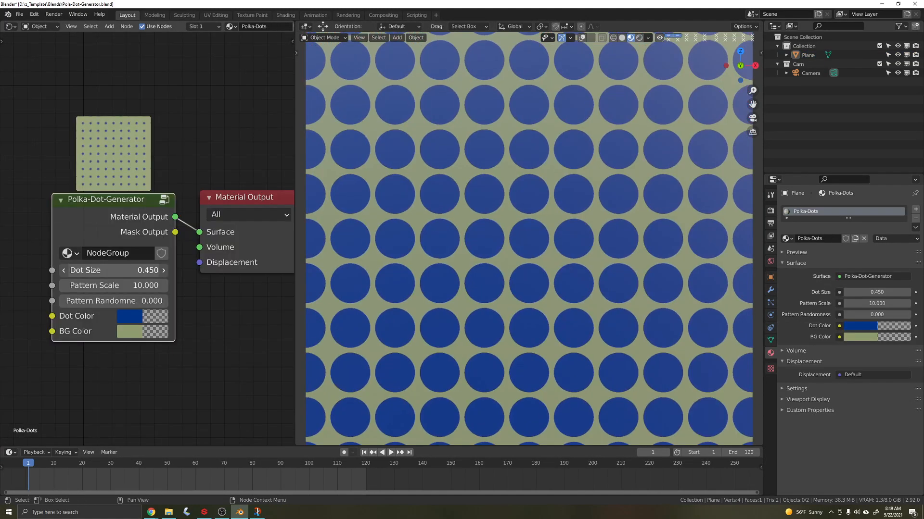
Set the Polka-Dot-Generator's Dot Size to 0.350, Pattern Scale to 25.400 and Pattern Randomness to 0.567
left_click_drag(114, 285, 144, 301)
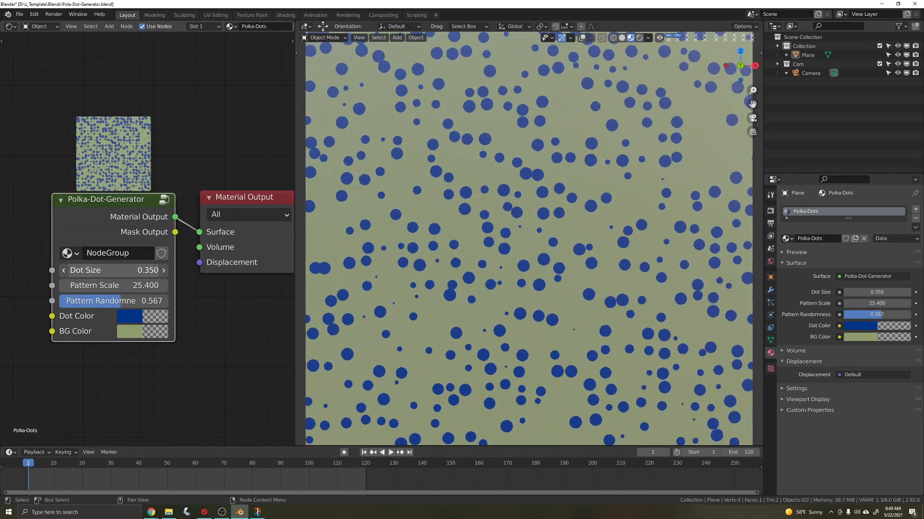